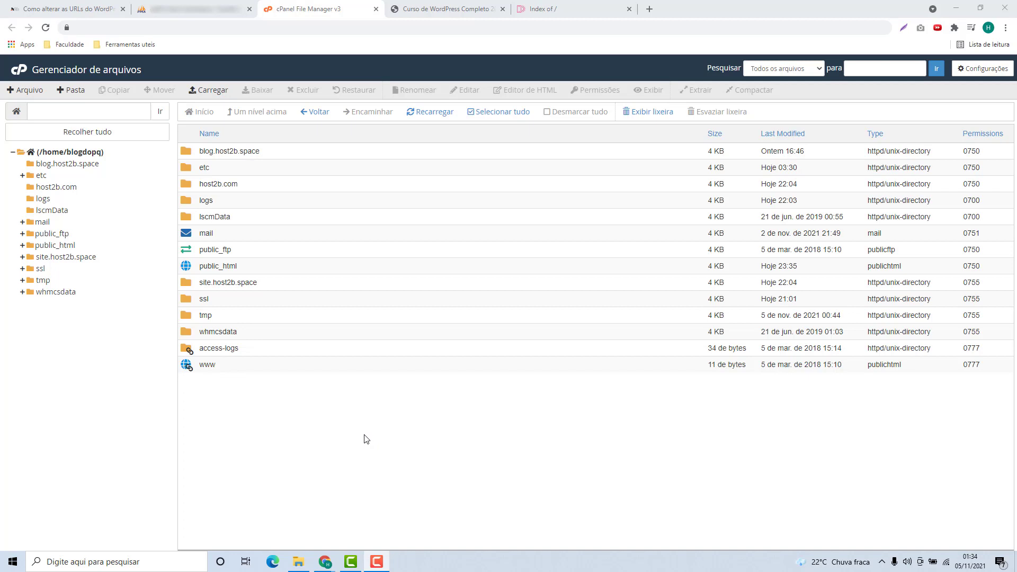
Step: View the existing WordPress site at host2b.space and the index page of the new domain host2b.com
{"action": "left_click", "coordinate": [418, 9]}
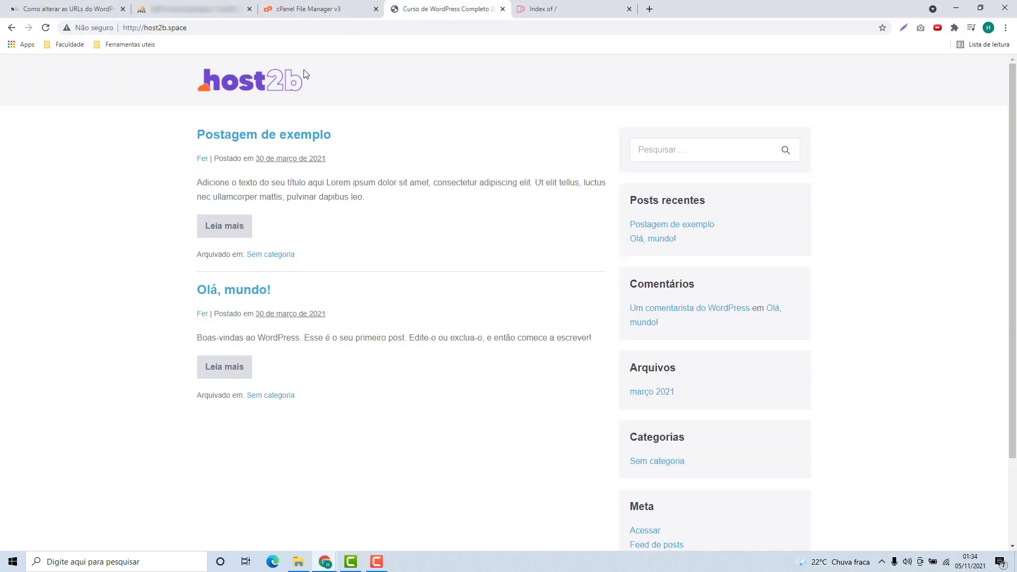
{"action": "scroll", "coordinate": [311, 270], "scroll_direction": "down", "scroll_amount": 3}
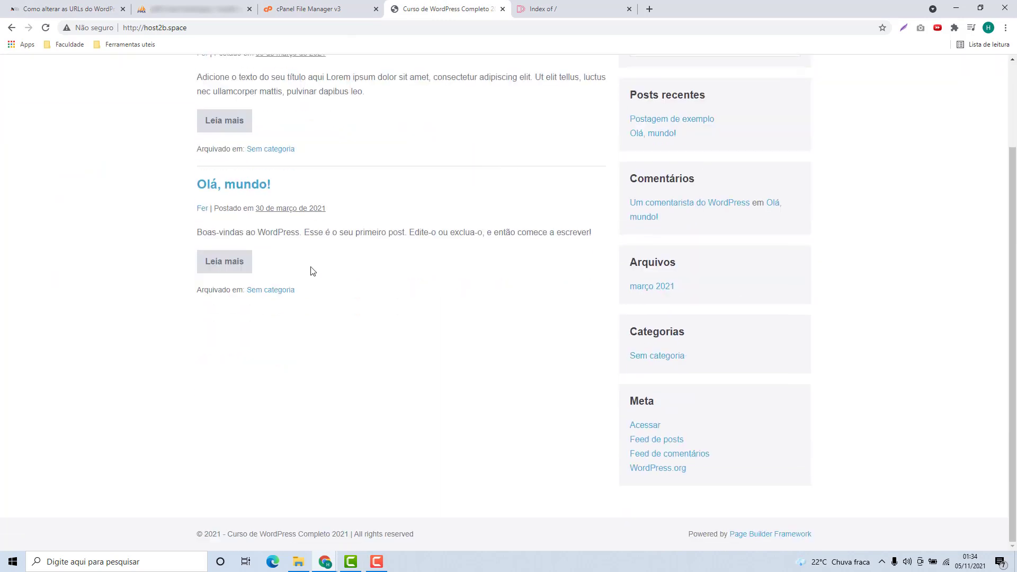
{"action": "scroll", "coordinate": [372, 399], "scroll_direction": "up", "scroll_amount": 3}
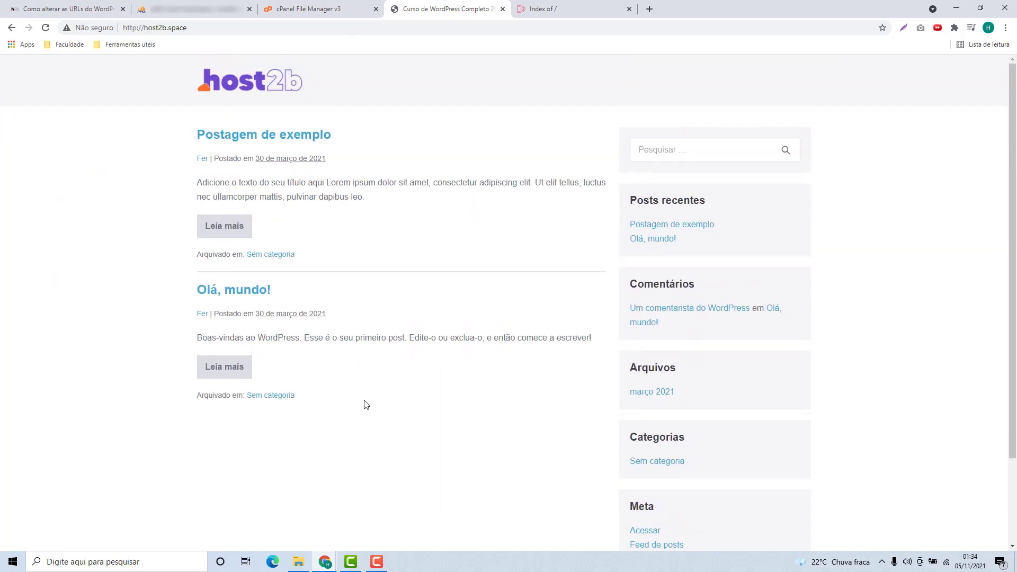
{"action": "left_click", "coordinate": [535, 8]}
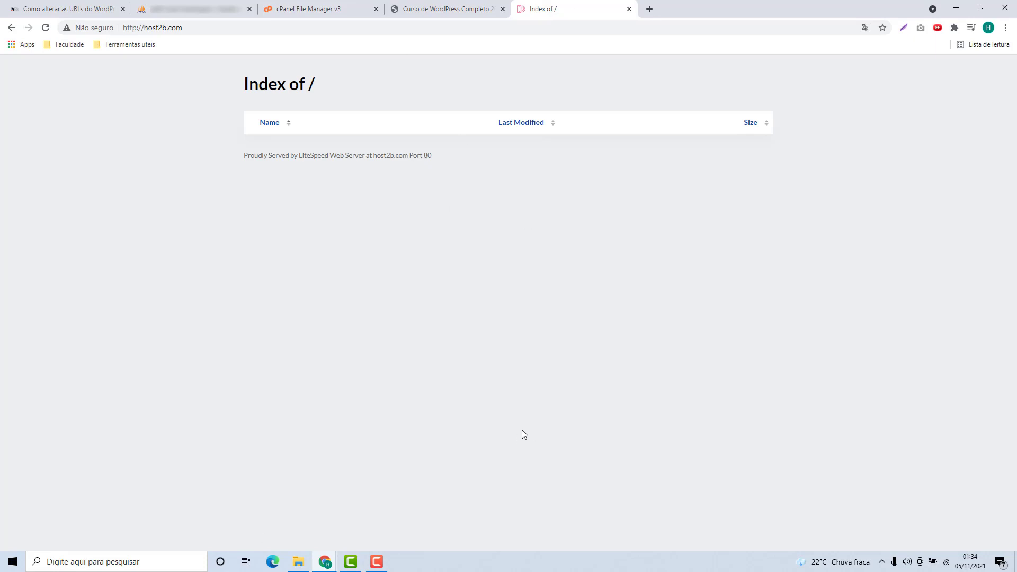
Step: Switch to the cPanel File Manager and inspect the contents of the public_html and host2b.com folders
{"action": "left_click", "coordinate": [335, 12]}
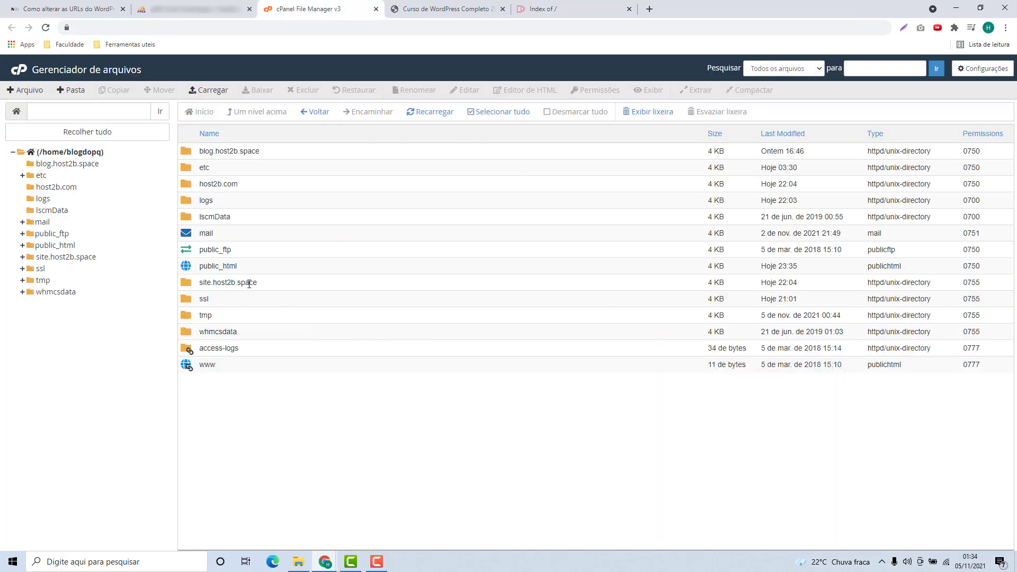
{"action": "double_click", "coordinate": [271, 272]}
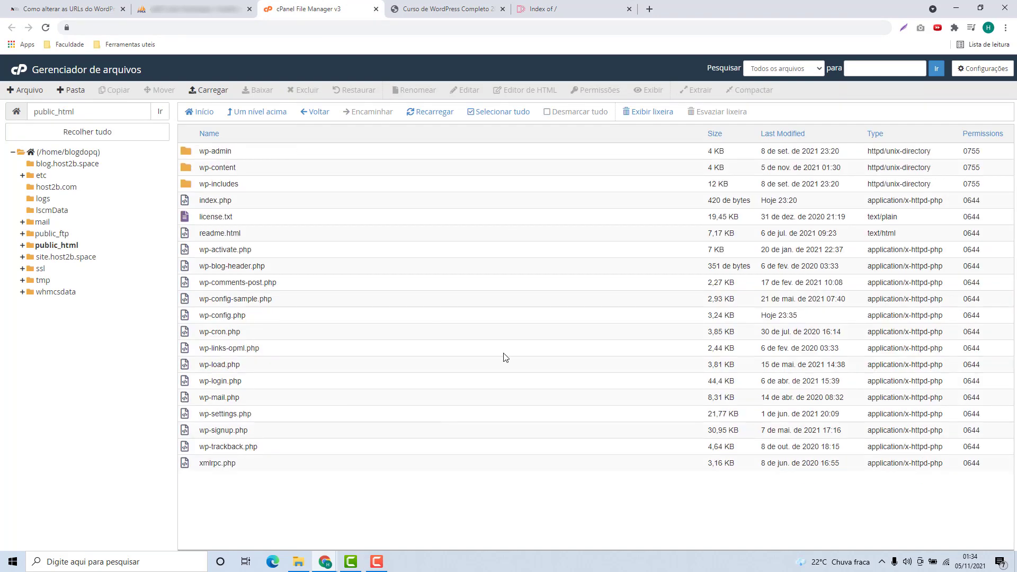
{"action": "left_click", "coordinate": [74, 154]}
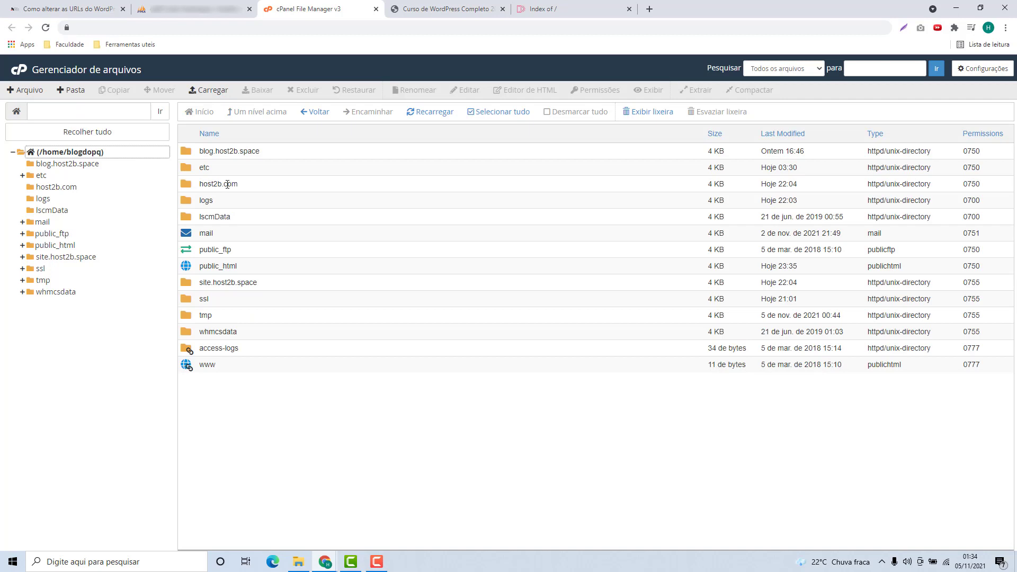
{"action": "double_click", "coordinate": [225, 185]}
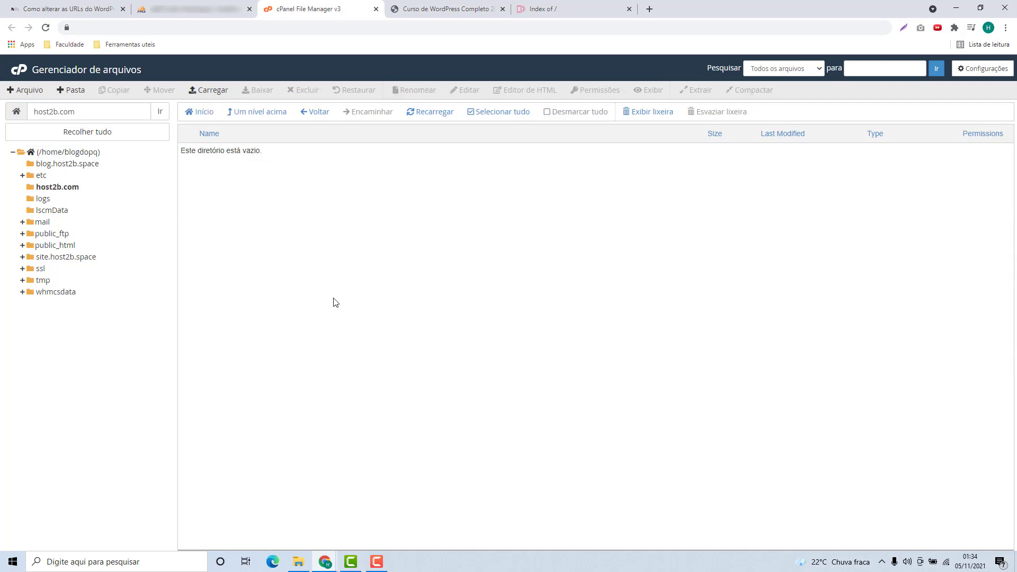
{"action": "left_click", "coordinate": [78, 153]}
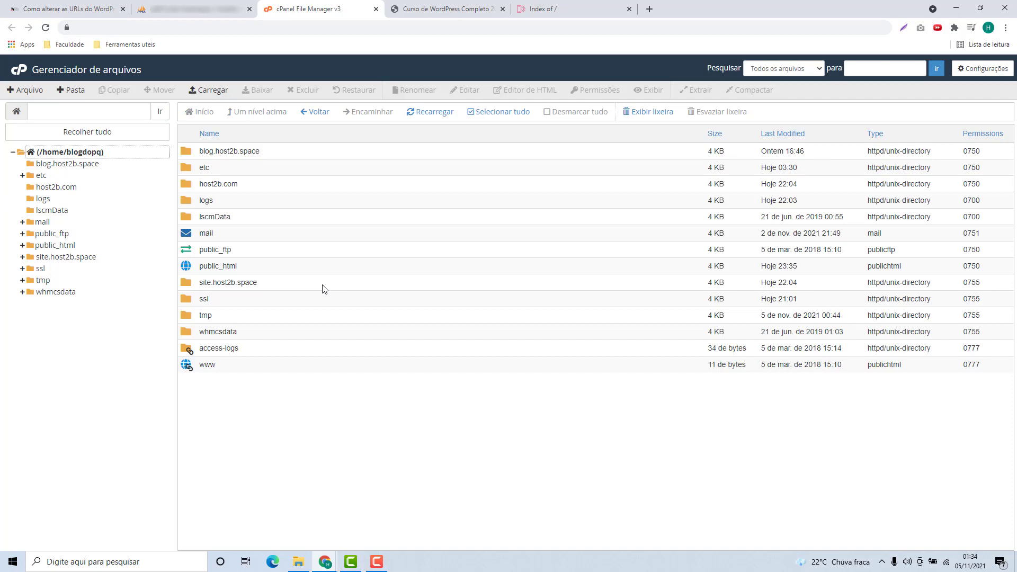
Step: Move all WordPress files and folders from public_html into /host2b.com and open the destination folder
{"action": "double_click", "coordinate": [254, 272]}
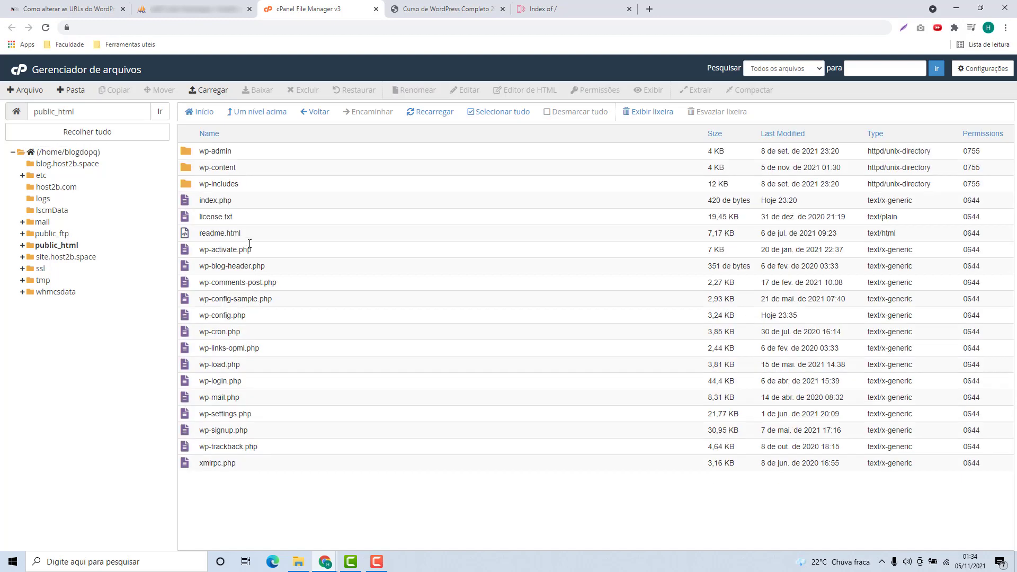
{"action": "left_click", "coordinate": [249, 153]}
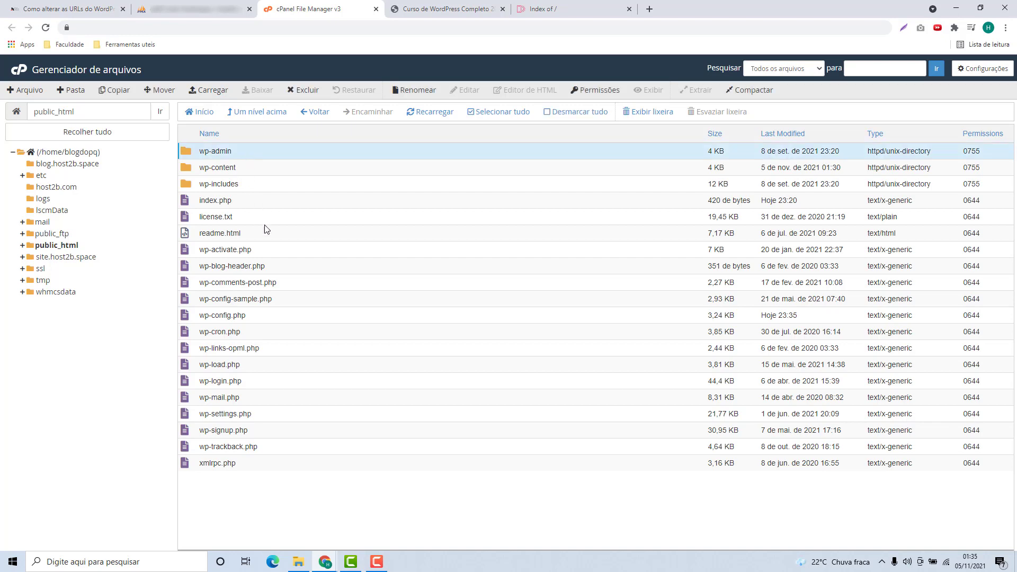
{"action": "left_click", "coordinate": [258, 466], "text": "shift"}
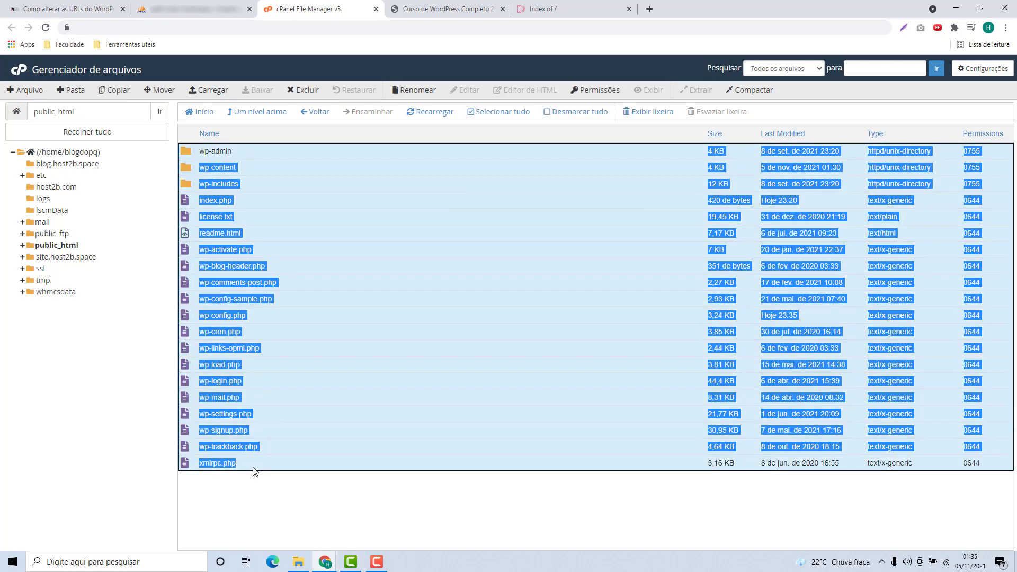
{"action": "left_click", "coordinate": [264, 520]}
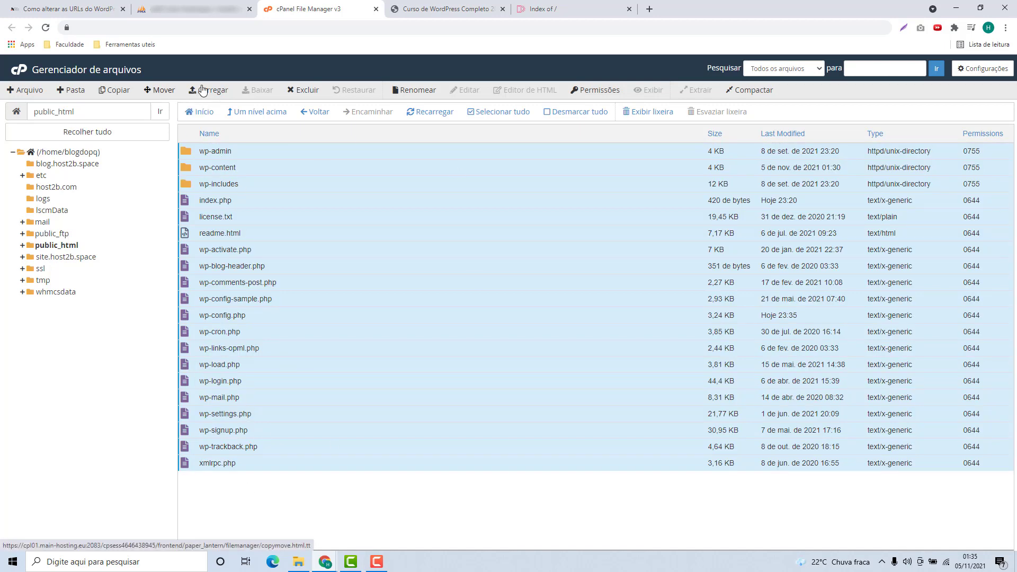
{"action": "left_click", "coordinate": [164, 94]}
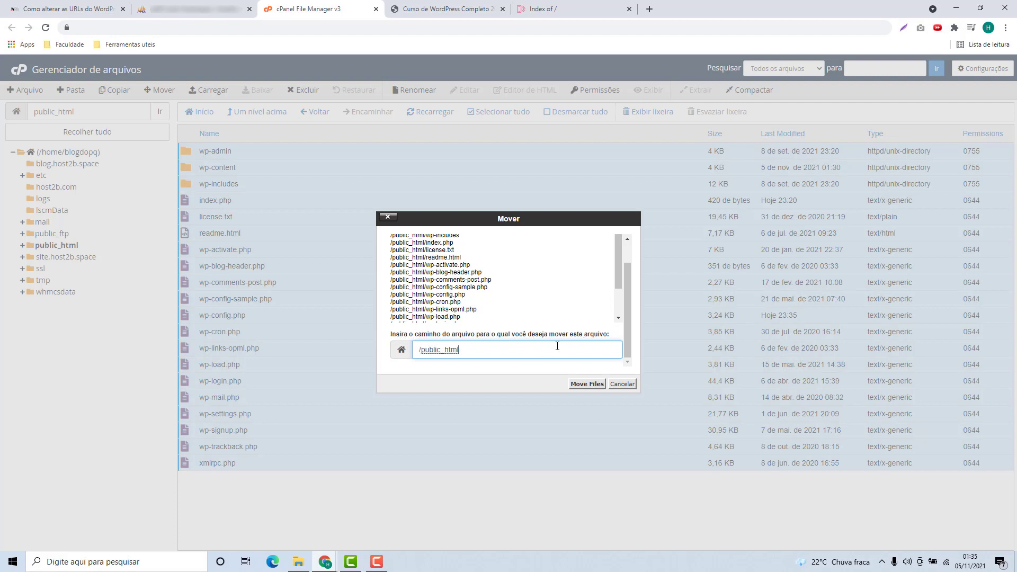
{"action": "left_click_drag", "start_coordinate": [557, 346], "coordinate": [416, 351]}
{"action": "left_click", "coordinate": [433, 365]}
{"action": "left_click_drag", "start_coordinate": [459, 351], "coordinate": [430, 363]}
{"action": "key", "text": "BackSpace"}
{"action": "type", "text": "host2b.com"}
{"action": "left_click", "coordinate": [577, 384]}
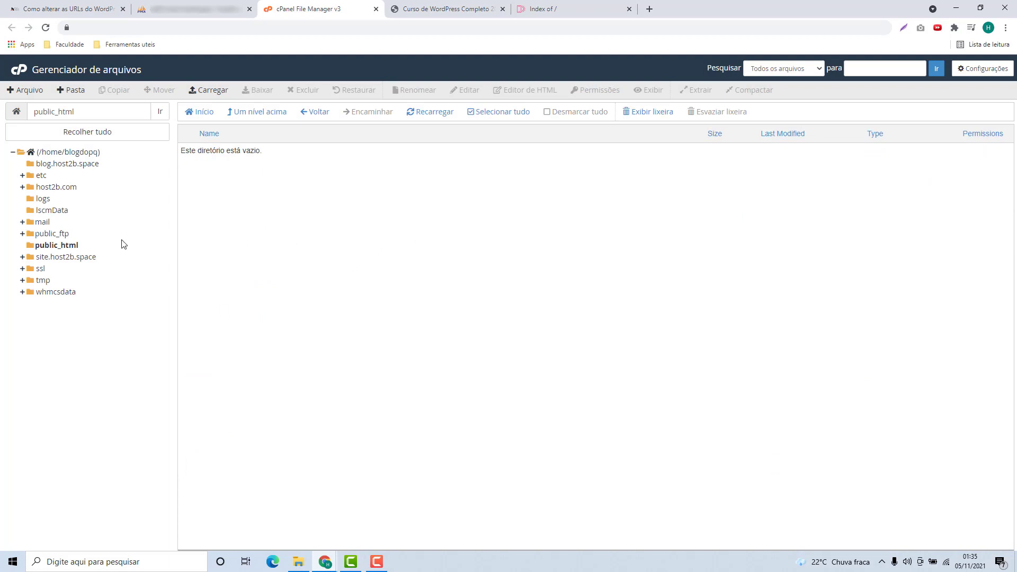
{"action": "left_click", "coordinate": [53, 189]}
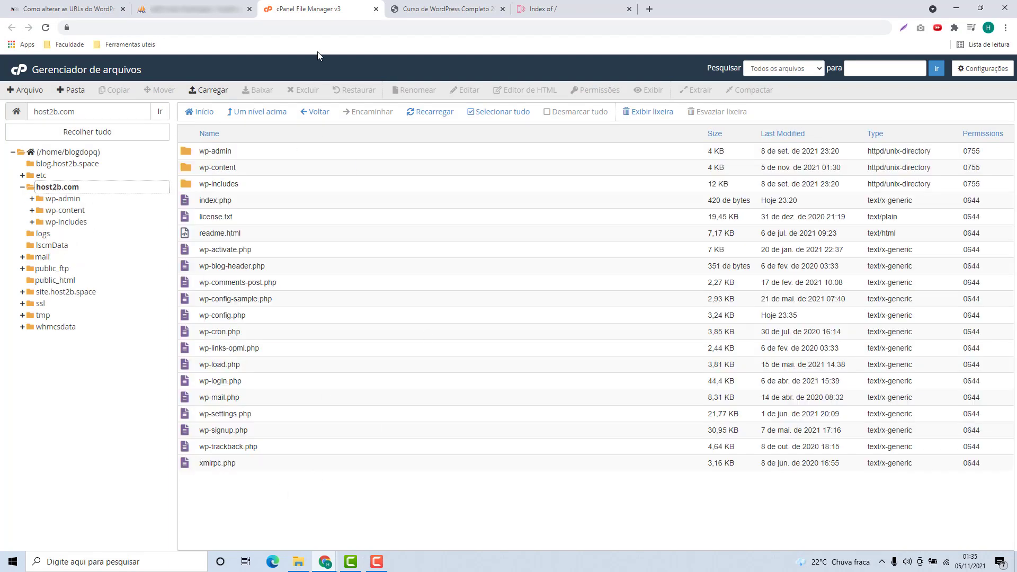
Step: Reload host2b.space and host2b.com in their browser tabs and check which pages they serve
{"action": "left_click", "coordinate": [422, 9]}
{"action": "left_click", "coordinate": [421, 27]}
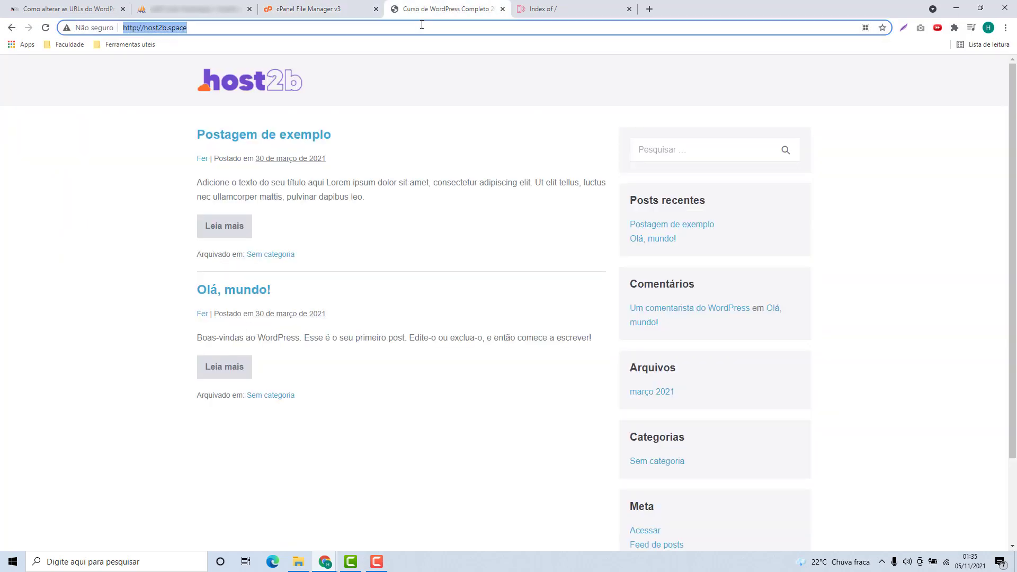
{"action": "key", "text": "Return"}
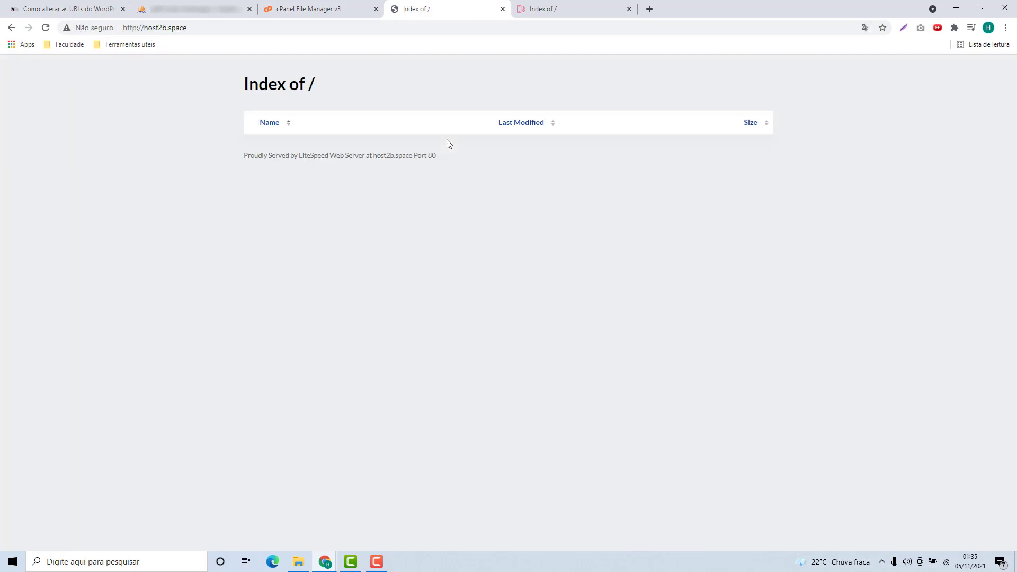
{"action": "left_click", "coordinate": [542, 14]}
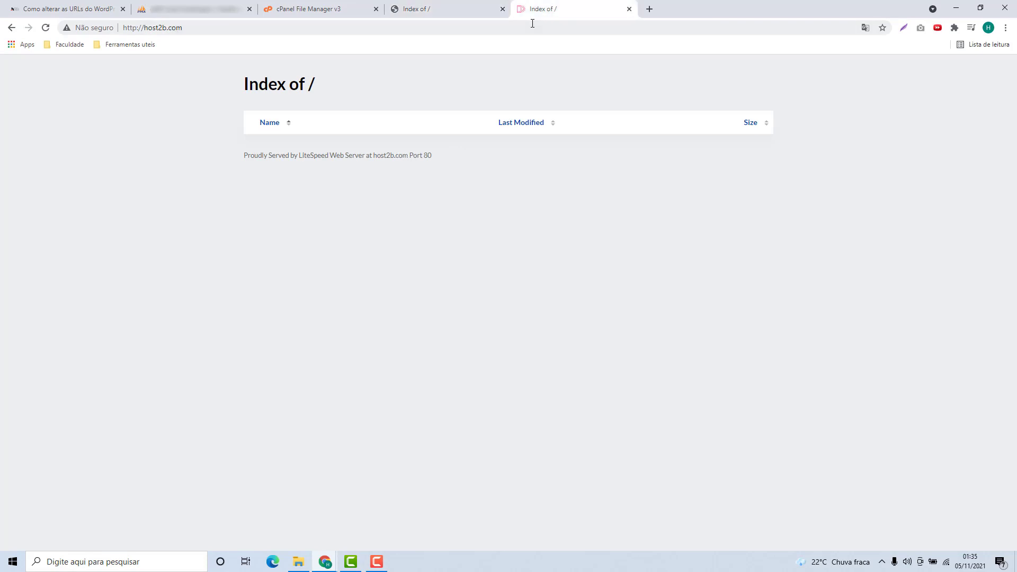
{"action": "left_click", "coordinate": [532, 23]}
{"action": "key", "text": "Return"}
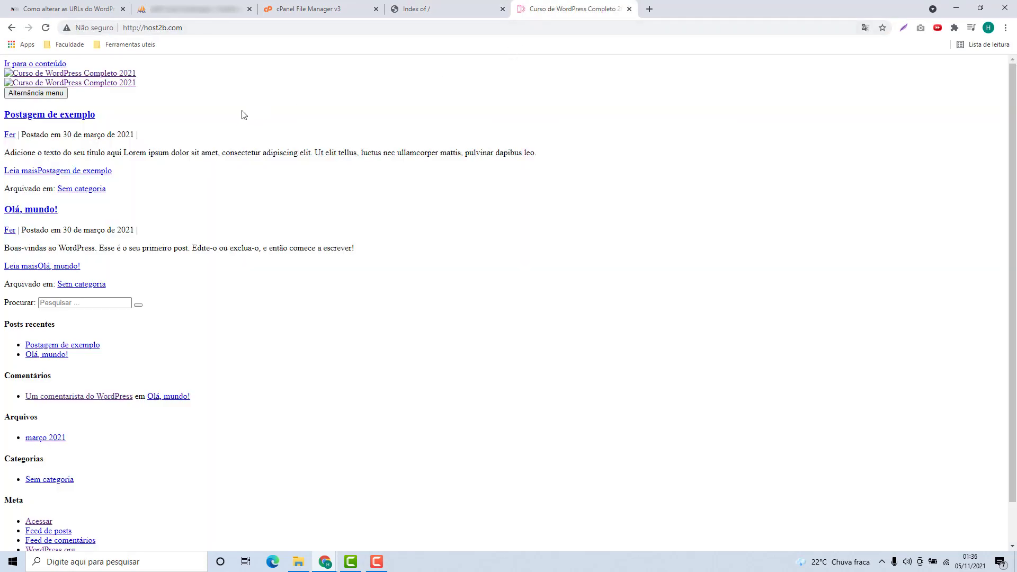
{"action": "scroll", "coordinate": [233, 158], "scroll_direction": "down", "scroll_amount": 2}
{"action": "scroll", "coordinate": [201, 296], "scroll_direction": "up", "scroll_amount": 2}
Step: Switch to phpMyAdmin, refresh the table list and open the wp_options table of the blogdopq_wp database
{"action": "left_click", "coordinate": [208, 15]}
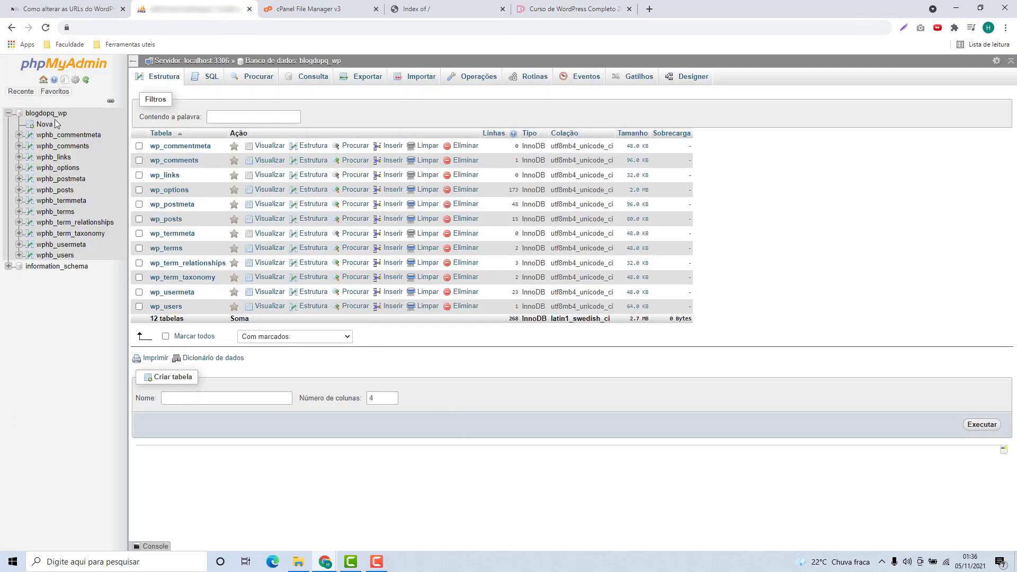
{"action": "left_click", "coordinate": [51, 72]}
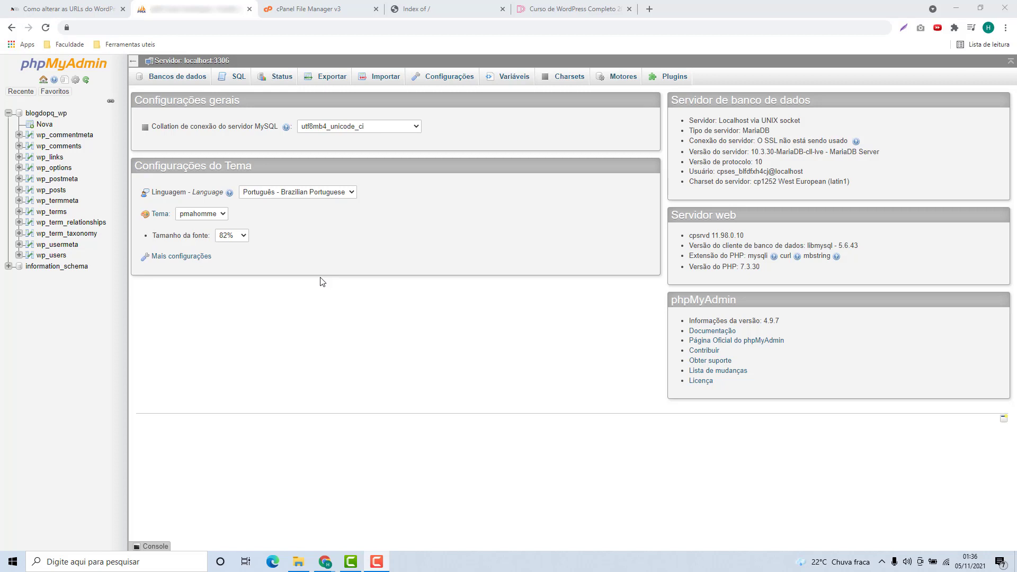
{"action": "left_click", "coordinate": [52, 116]}
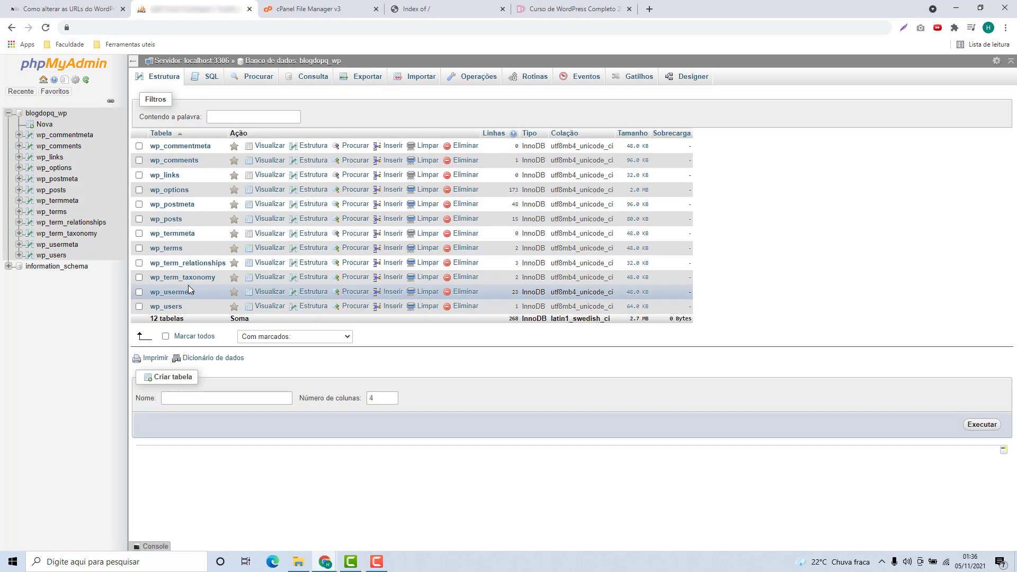
{"action": "left_click", "coordinate": [169, 190]}
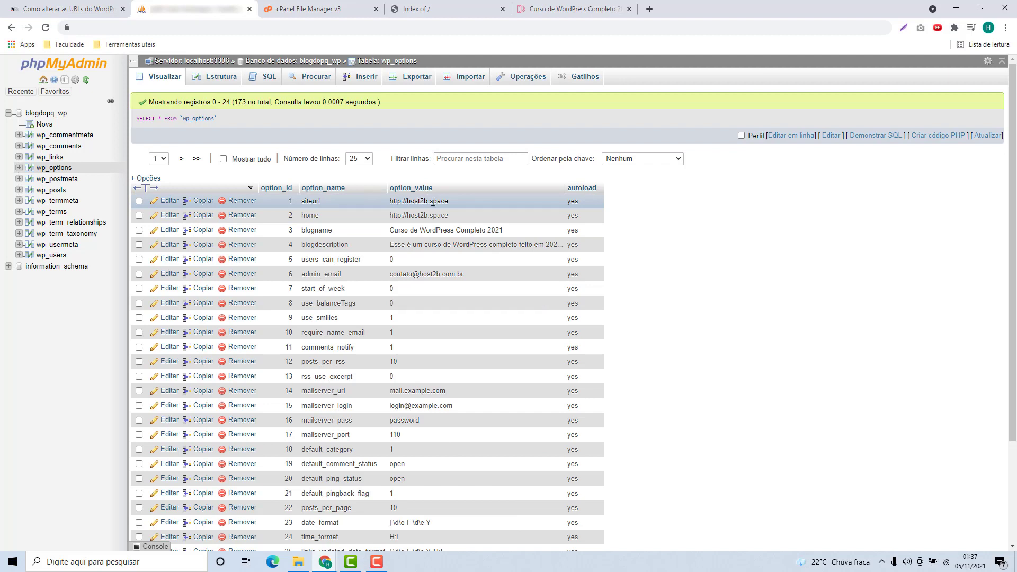
{"action": "double_click", "coordinate": [432, 201]}
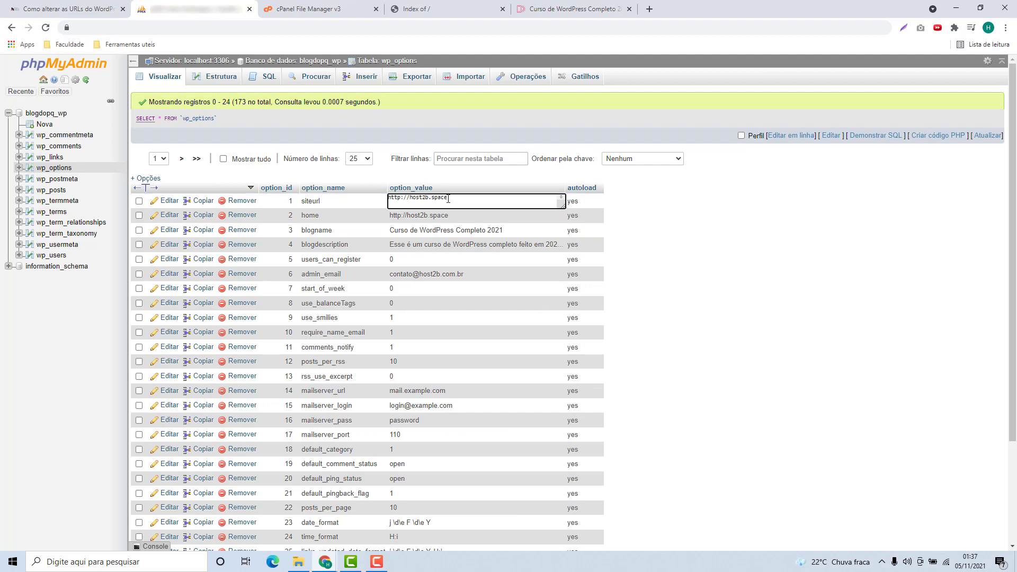
{"action": "left_click_drag", "start_coordinate": [448, 200], "coordinate": [412, 201]}
{"action": "key", "text": "BackSpace"}
{"action": "type", "text": "host2b.com"}
{"action": "left_click", "coordinate": [632, 215]}
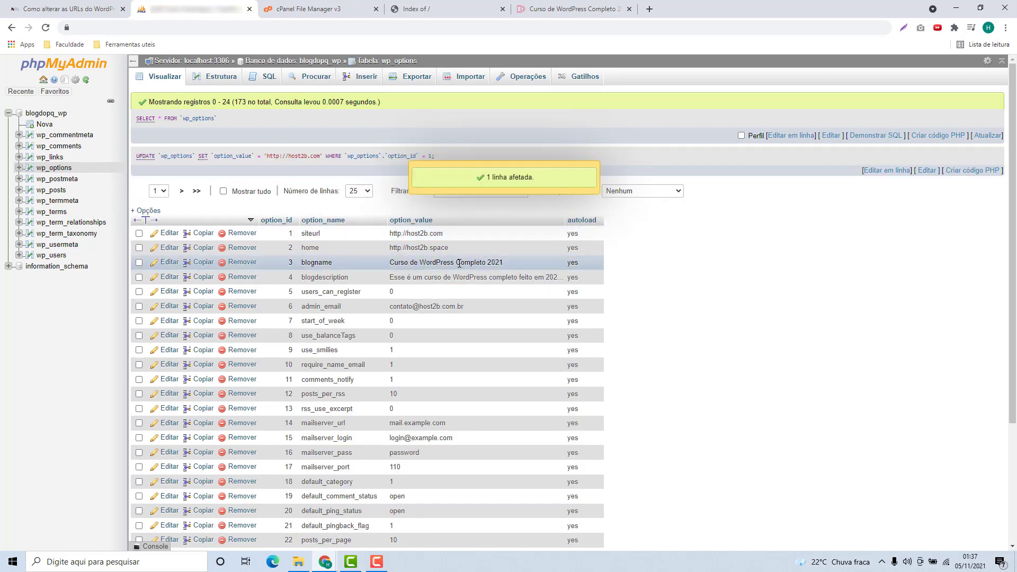
{"action": "double_click", "coordinate": [410, 247]}
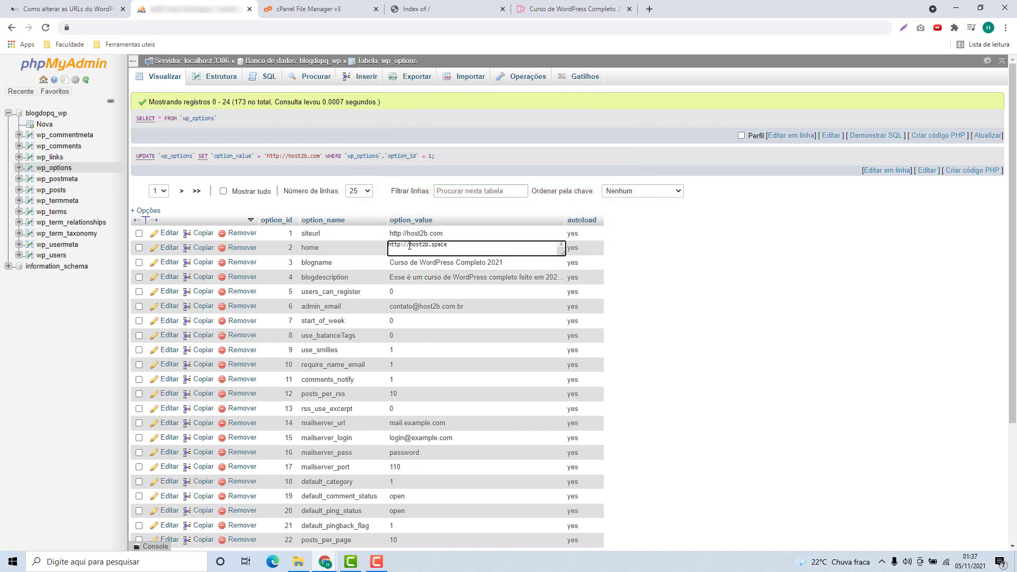
{"action": "left_click_drag", "start_coordinate": [409, 246], "coordinate": [454, 245]}
{"action": "key", "text": "BackSpace"}
{"action": "type", "text": "host2b.com"}
{"action": "left_click", "coordinate": [673, 275]}
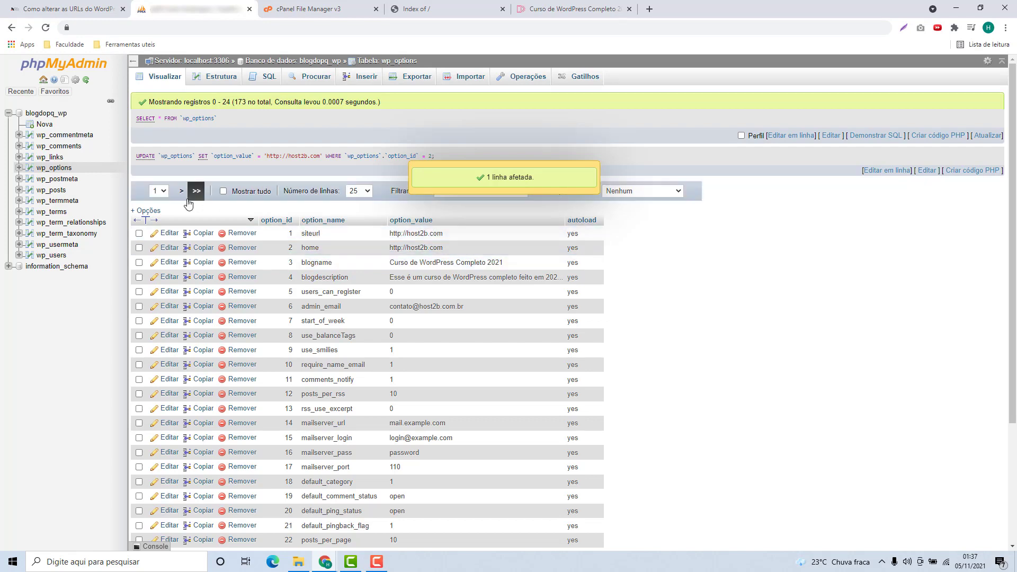
Step: Open the wp_posts table and examine the URLs in its post_content and guid columns
{"action": "left_click", "coordinate": [57, 191]}
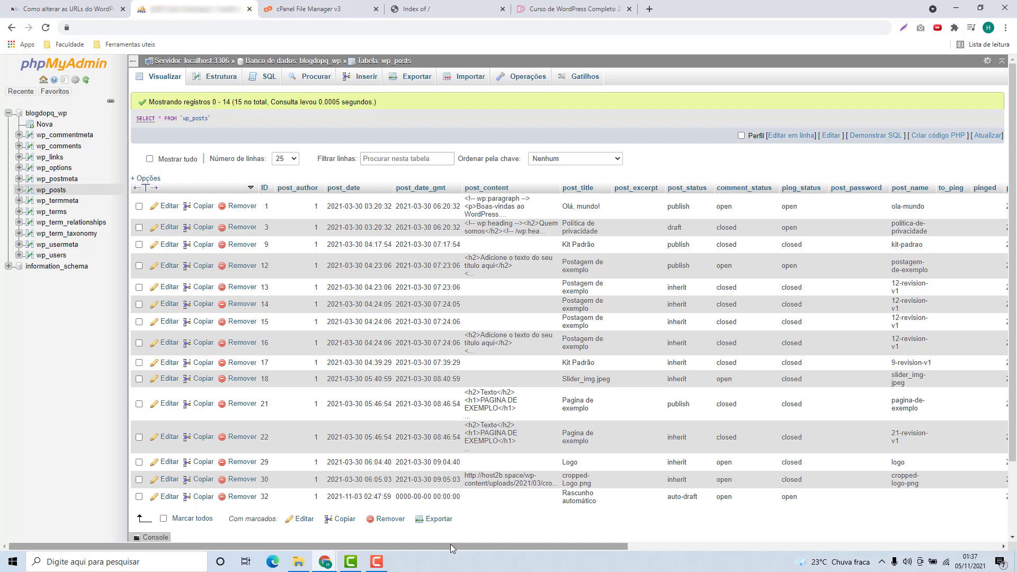
{"action": "left_click_drag", "start_coordinate": [451, 544], "coordinate": [857, 536]}
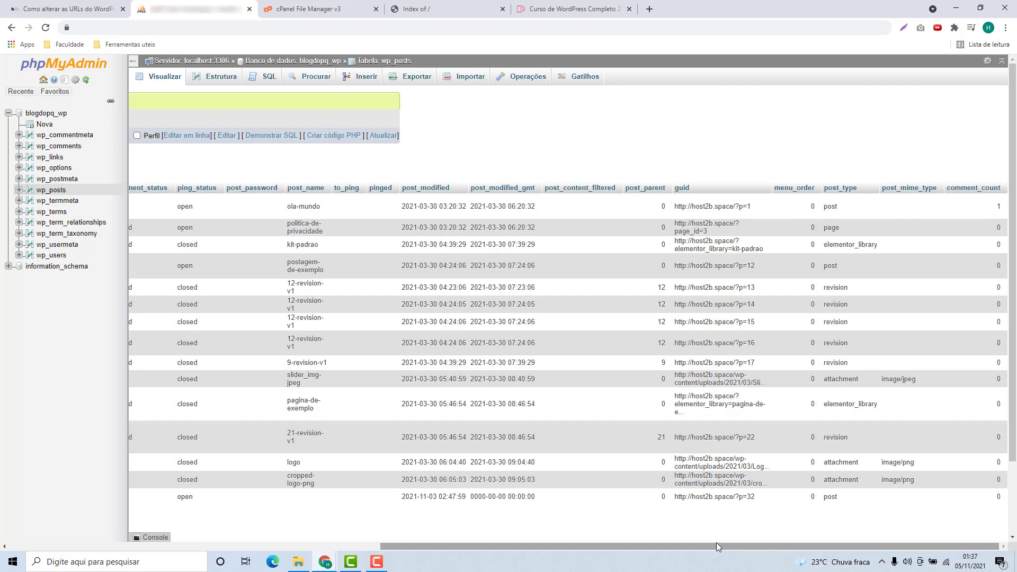
{"action": "left_click_drag", "start_coordinate": [701, 548], "coordinate": [329, 548]}
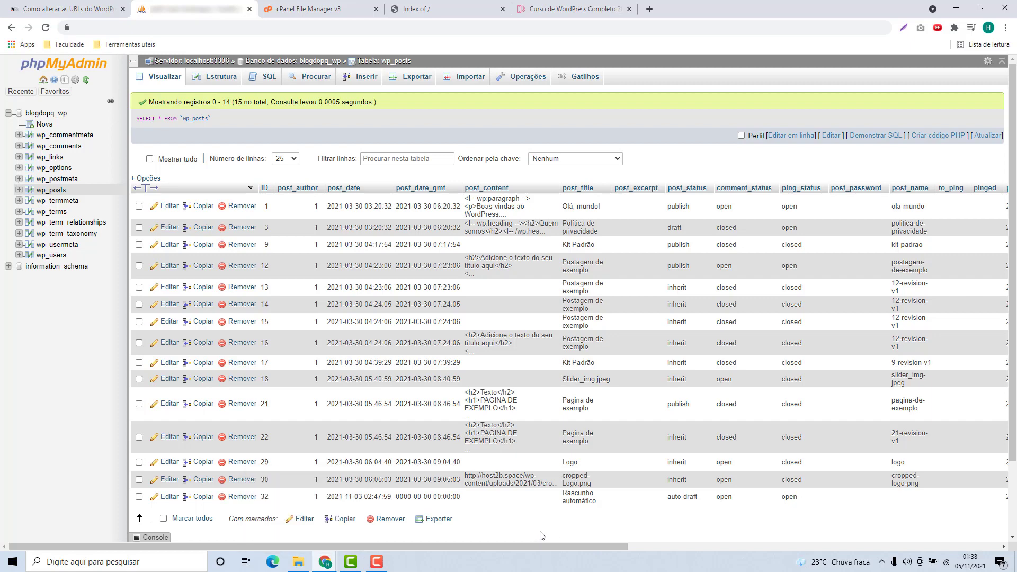
Step: Open the SQL query editor for the wp_posts table and clear its default SELECT query
{"action": "left_click", "coordinate": [265, 78]}
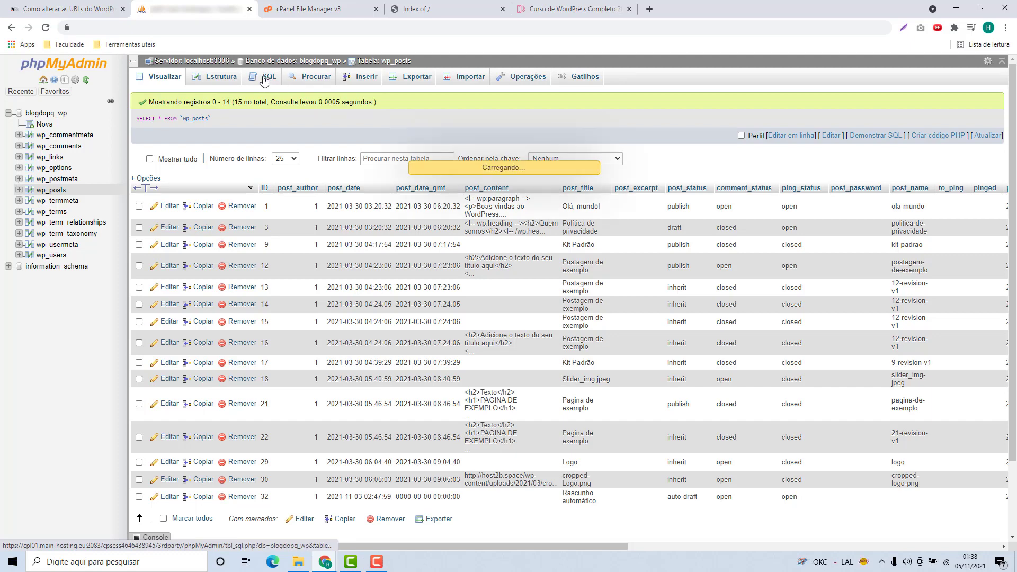
{"action": "left_click_drag", "start_coordinate": [280, 117], "coordinate": [160, 117]}
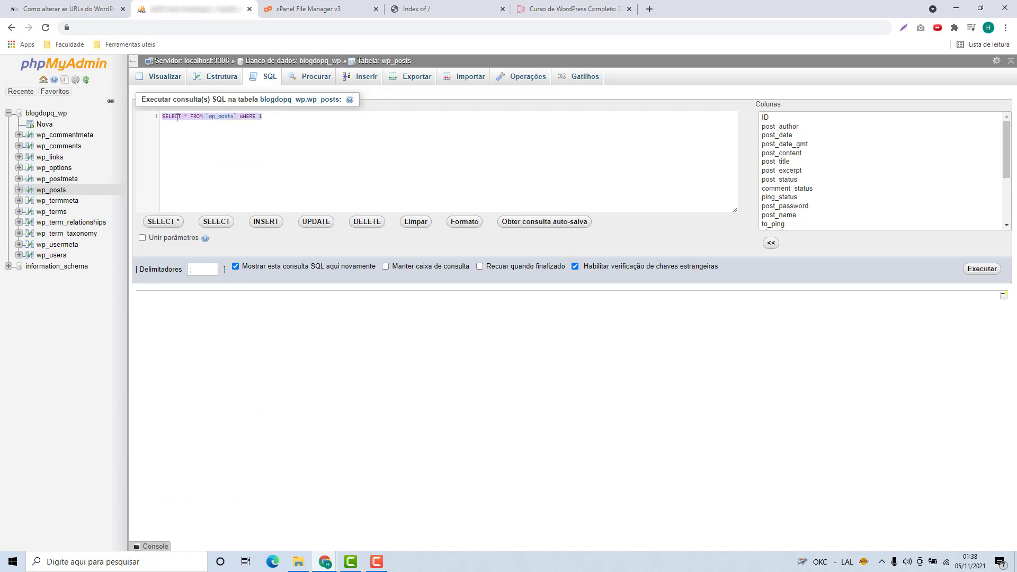
{"action": "key", "text": "BackSpace"}
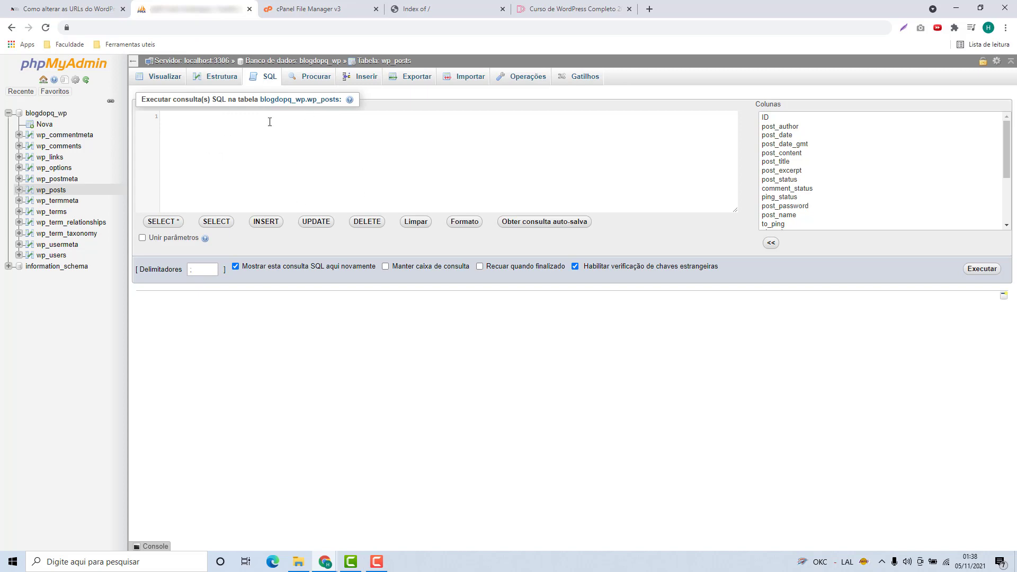
Step: Copy the two UPDATE wp_posts statements from the host2b.net URL-change article into the empty phpMyAdmin query editor
{"action": "left_click", "coordinate": [67, 10]}
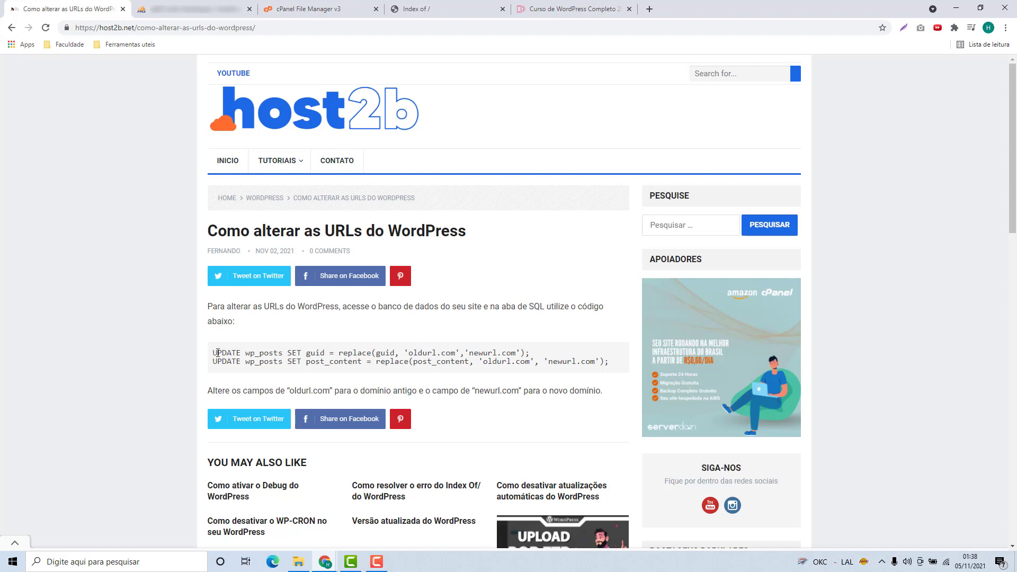
{"action": "left_click_drag", "start_coordinate": [213, 352], "coordinate": [611, 366]}
{"action": "key", "text": "ctrl+c"}
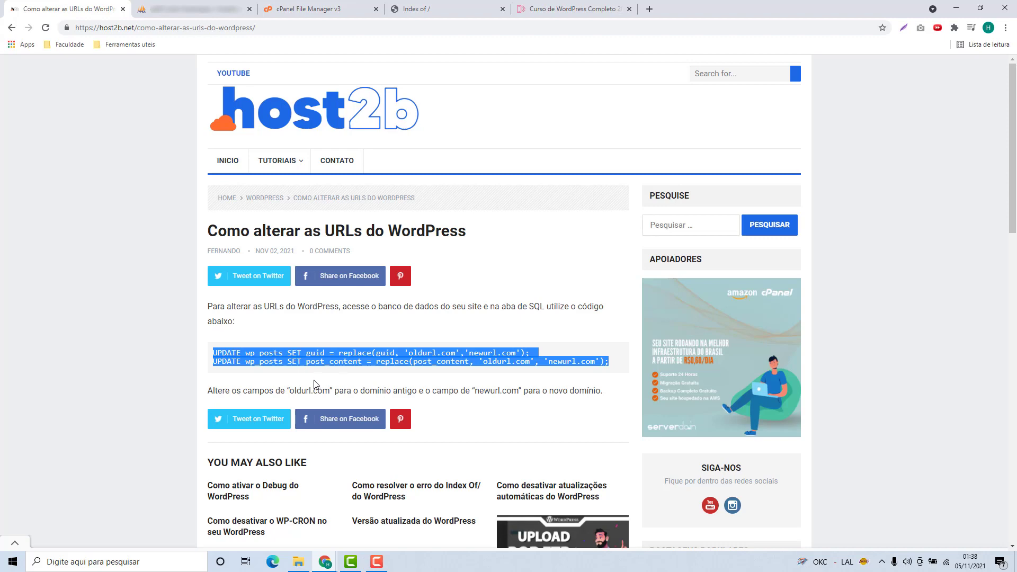
{"action": "left_click", "coordinate": [183, 15]}
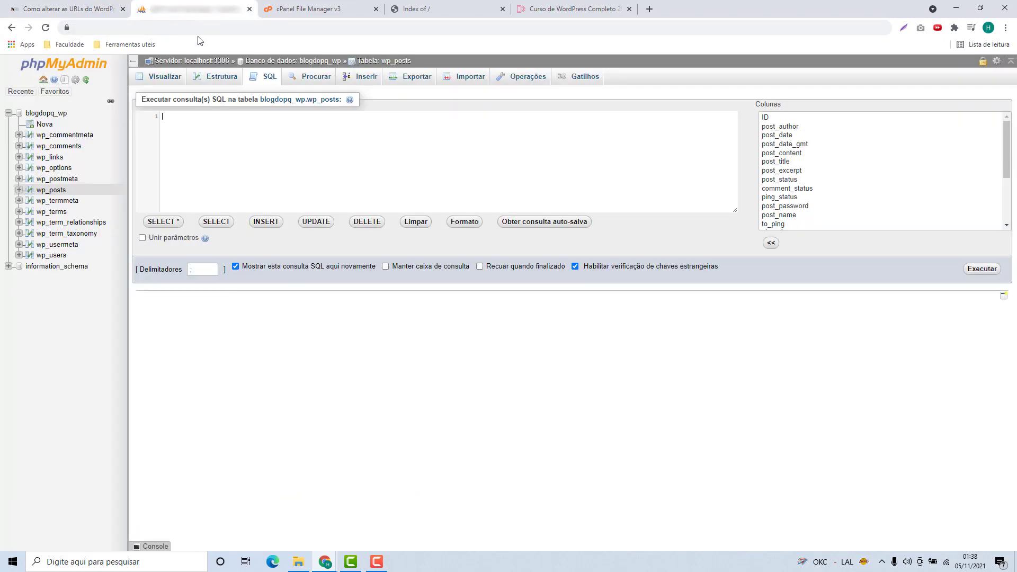
{"action": "left_click", "coordinate": [192, 128]}
{"action": "key", "text": "ctrl+v"}
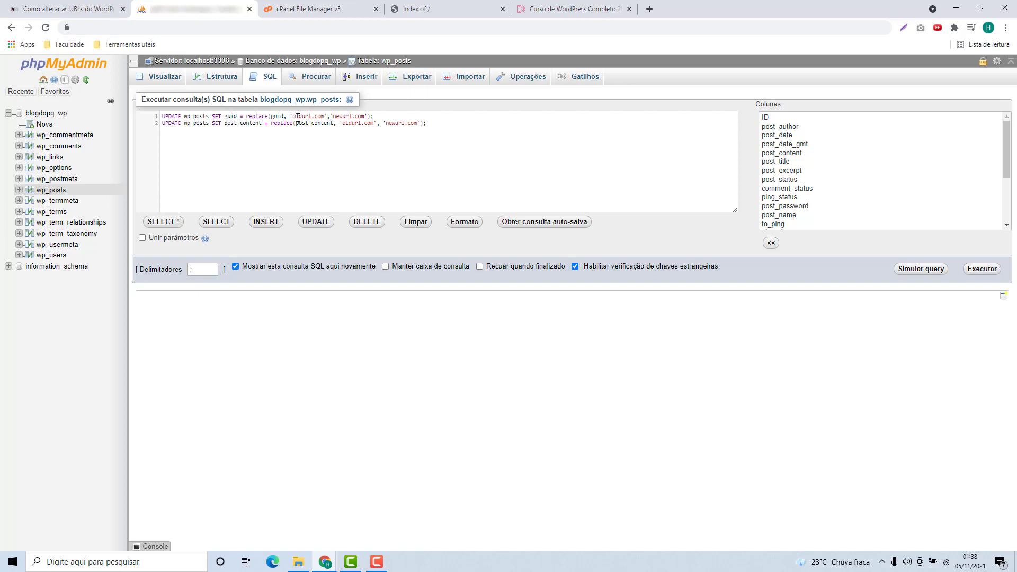
Step: Replace the oldurl.com placeholder with host2b.space in both the guid and post_content UPDATE statements
{"action": "left_click_drag", "start_coordinate": [293, 116], "coordinate": [325, 119]}
{"action": "left_click", "coordinate": [306, 112]}
{"action": "left_click_drag", "start_coordinate": [293, 116], "coordinate": [326, 118]}
{"action": "type", "text": "host2b.space"}
{"action": "left_click_drag", "start_coordinate": [342, 123], "coordinate": [374, 122]}
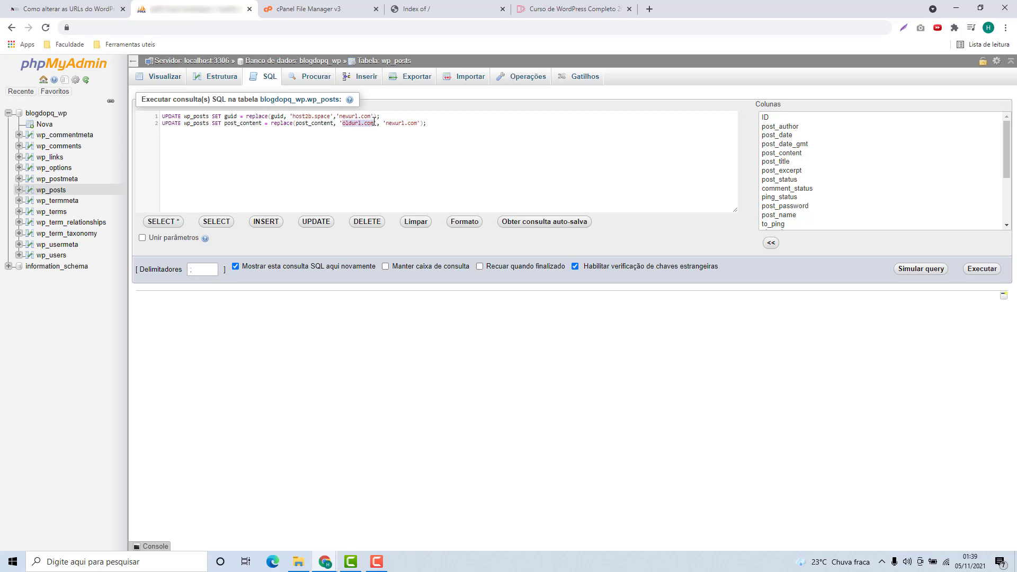
{"action": "type", "text": "host2b.space"}
Step: Replace the newurl.com placeholder with host2b.com in both UPDATE statements and select the whole query
{"action": "left_click_drag", "start_coordinate": [339, 116], "coordinate": [371, 116]}
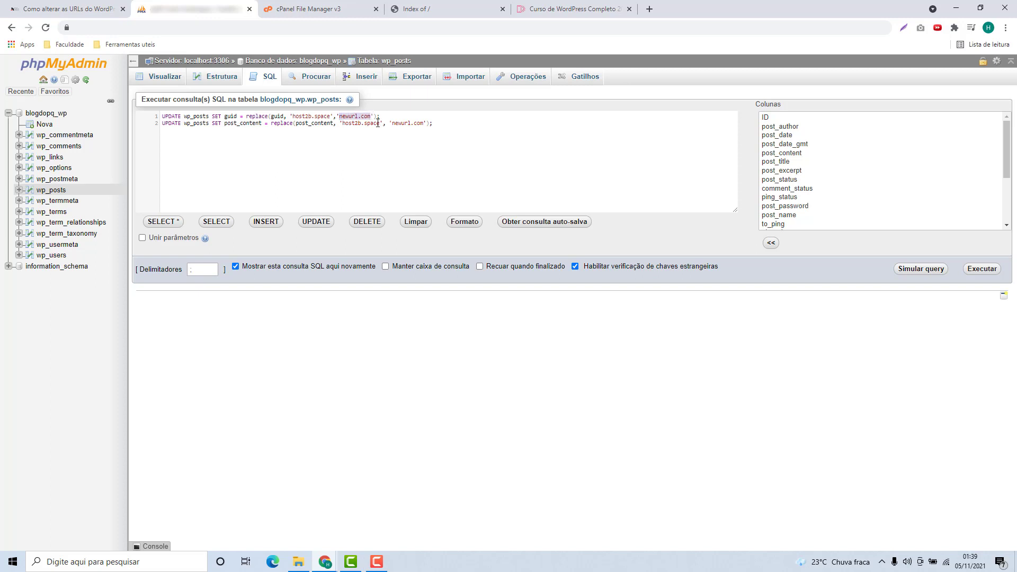
{"action": "type", "text": "host2b.com"}
{"action": "left_click_drag", "start_coordinate": [392, 123], "coordinate": [424, 124]}
{"action": "type", "text": "host2b.com"}
{"action": "left_click_drag", "start_coordinate": [454, 125], "coordinate": [159, 106]}
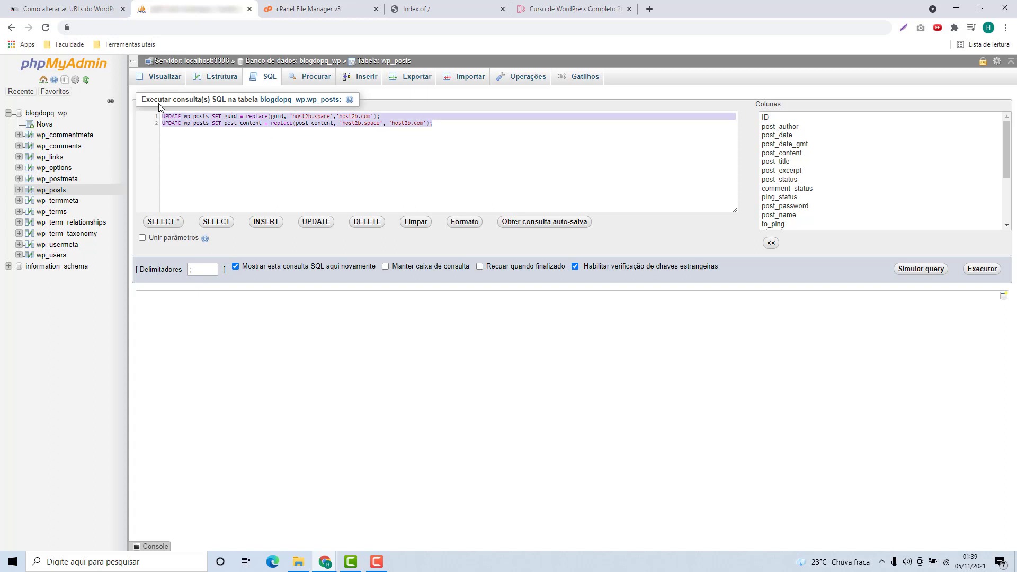